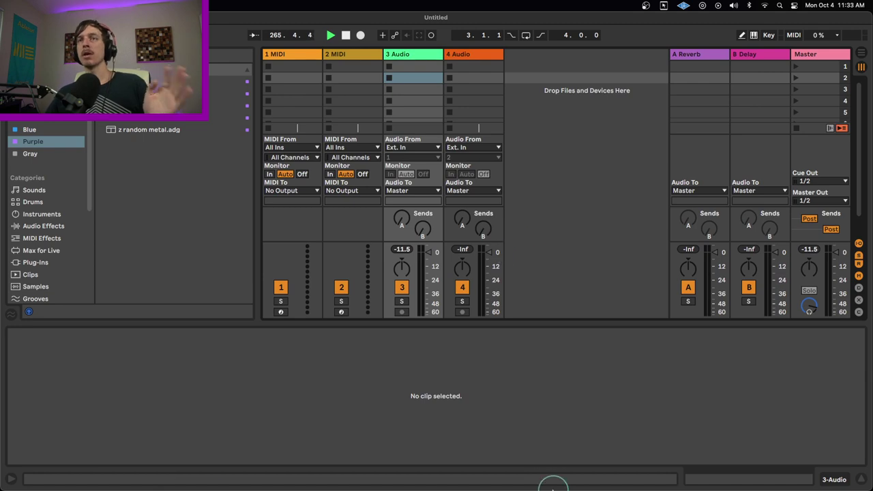
Step: Scroll through the BlackHole download page in Firefox, then return to the Ableton Live window
click(298, 479)
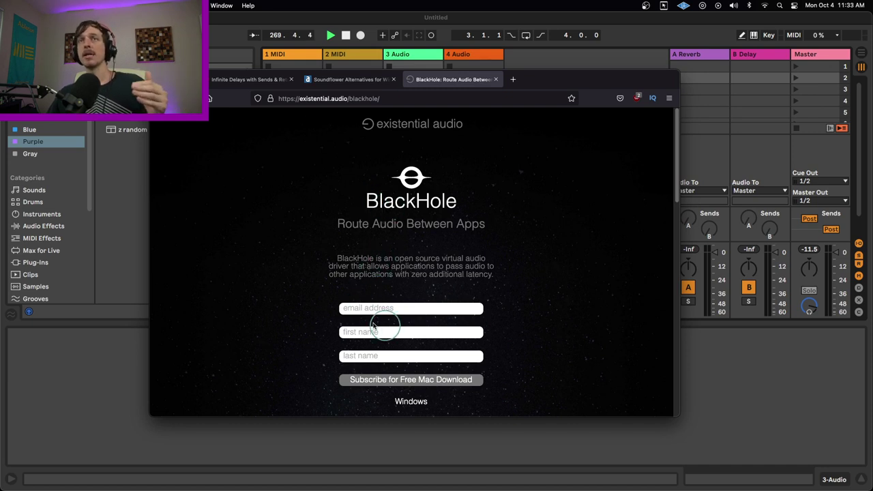
scroll(320, 297, down, 5)
scroll(319, 297, up, 4)
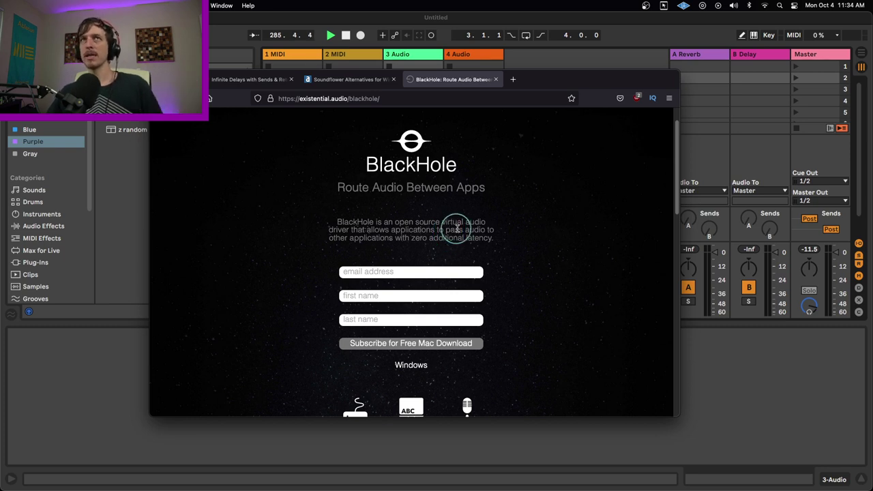
click(745, 379)
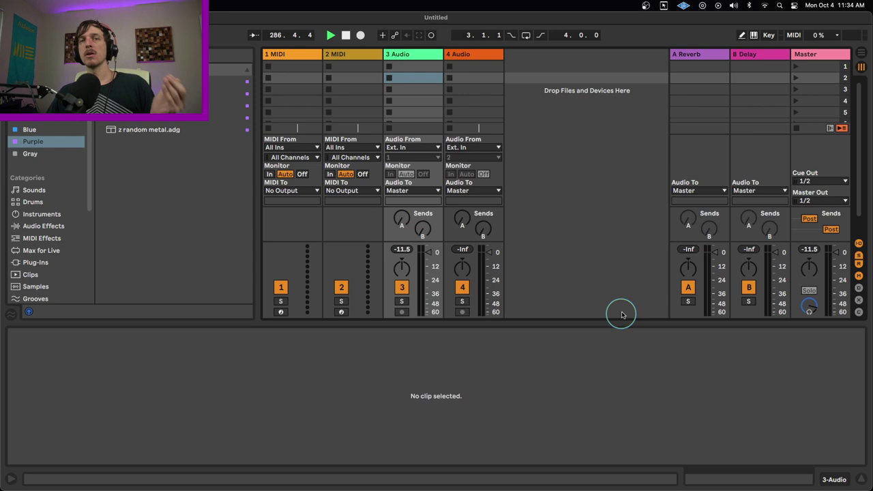
Step: Switch the macOS sound output to BlackHole 16ch from the menu bar sound menu
click(735, 6)
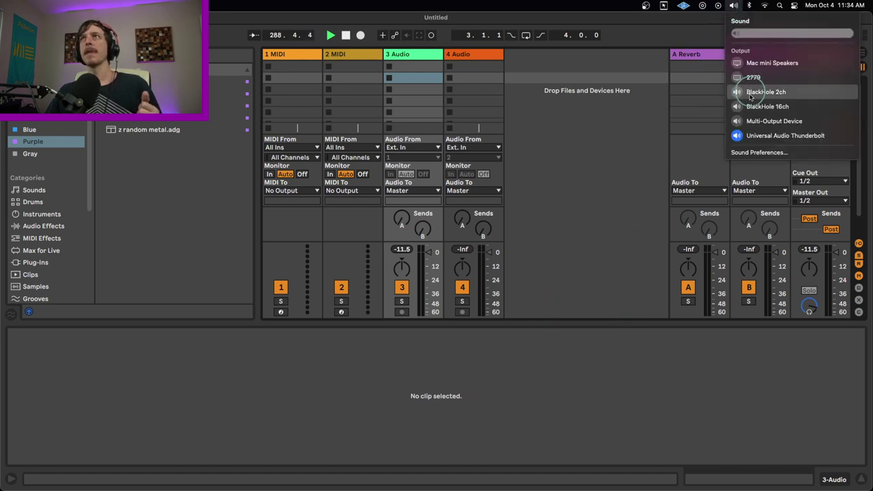
click(822, 94)
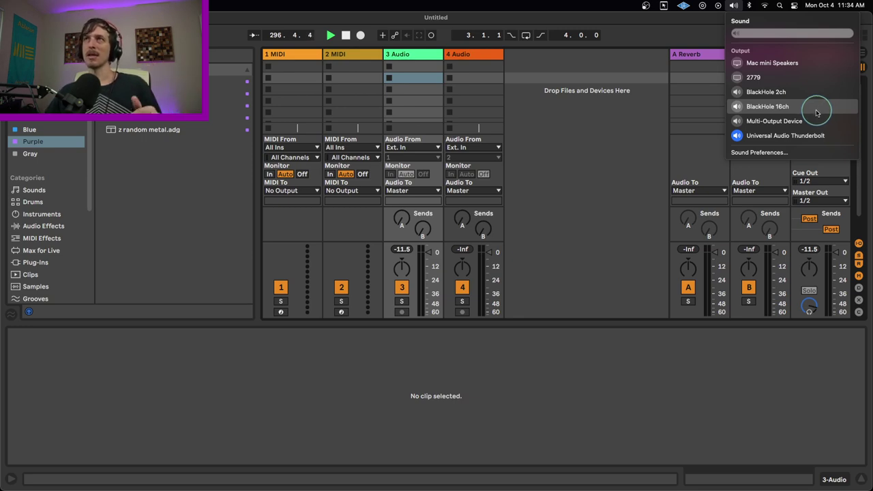
click(817, 113)
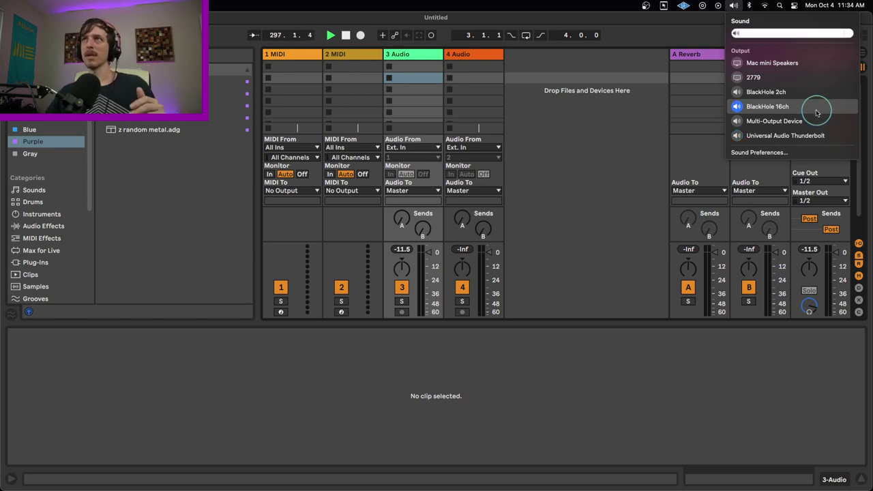
click(652, 141)
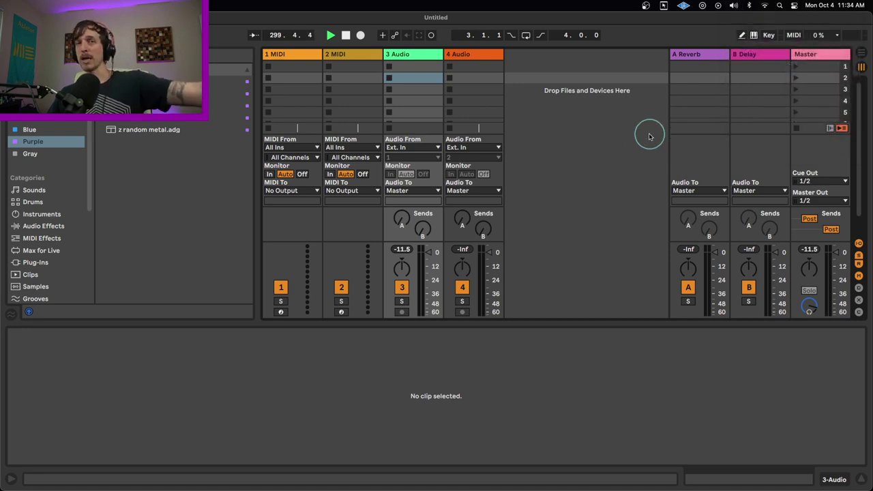
Step: Choose BlackHole 16ch (16 In, 16 Out) as Live's Audio Input Device in Preferences
key(super+comma)
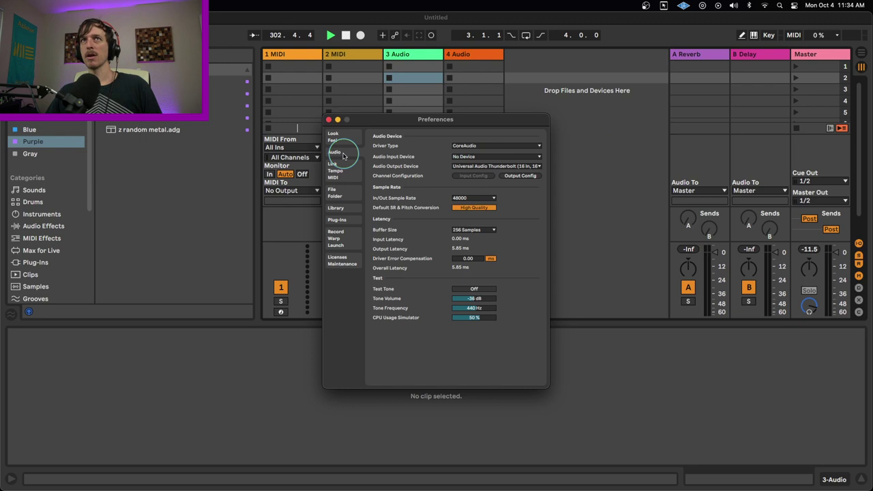
click(472, 157)
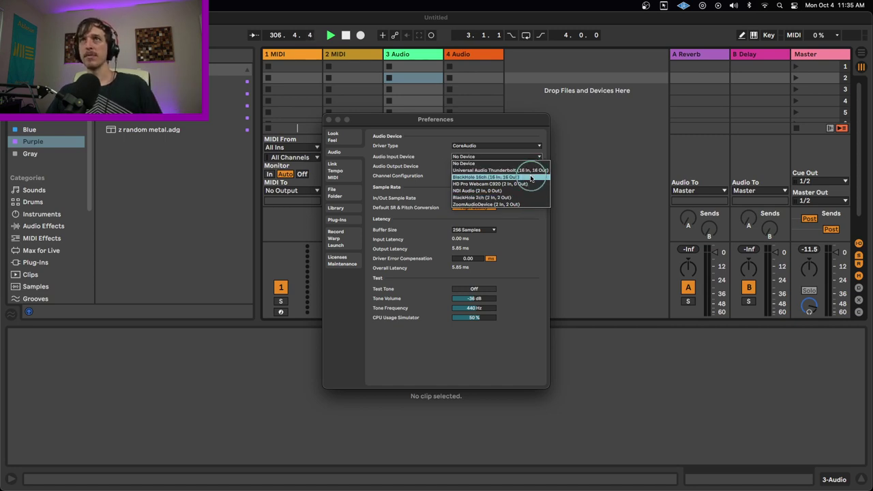
click(531, 178)
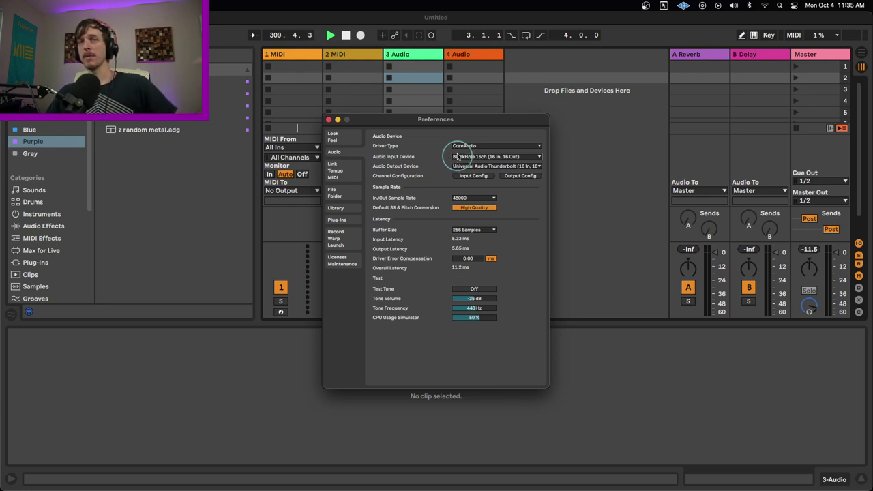
click(328, 120)
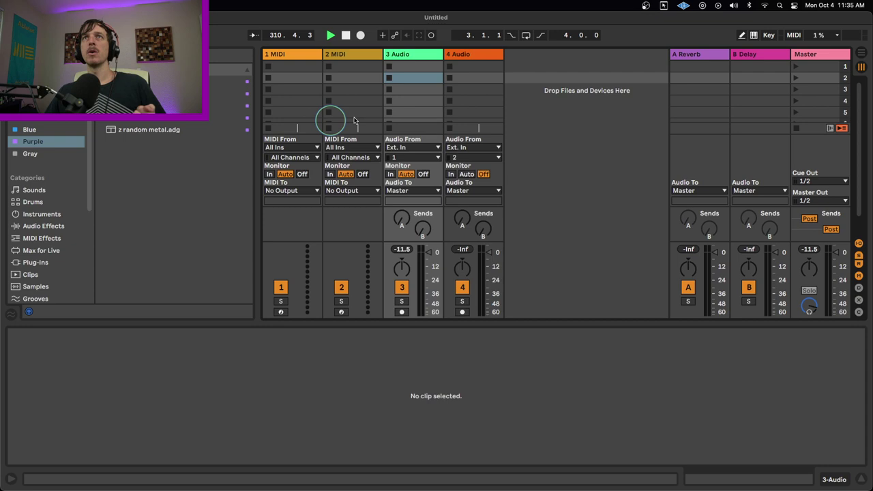
Step: Arm track 3, bring up the YouTube tab in Firefox, and test-play the video
click(403, 312)
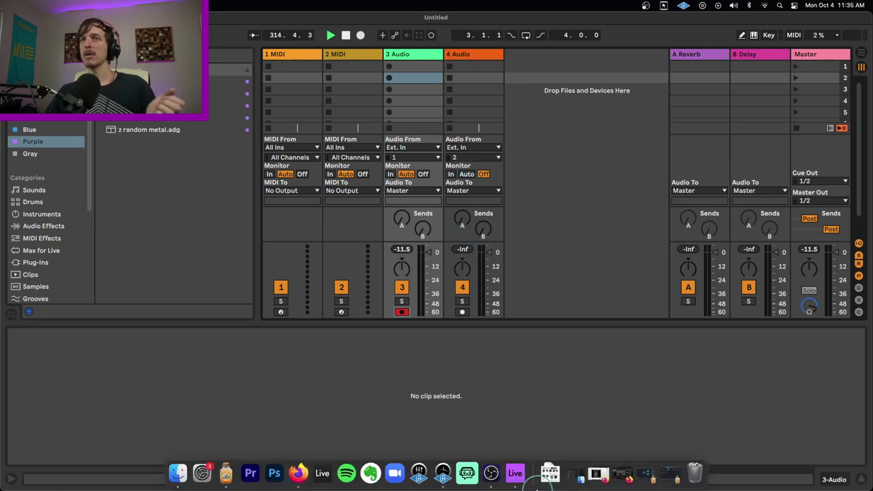
click(300, 475)
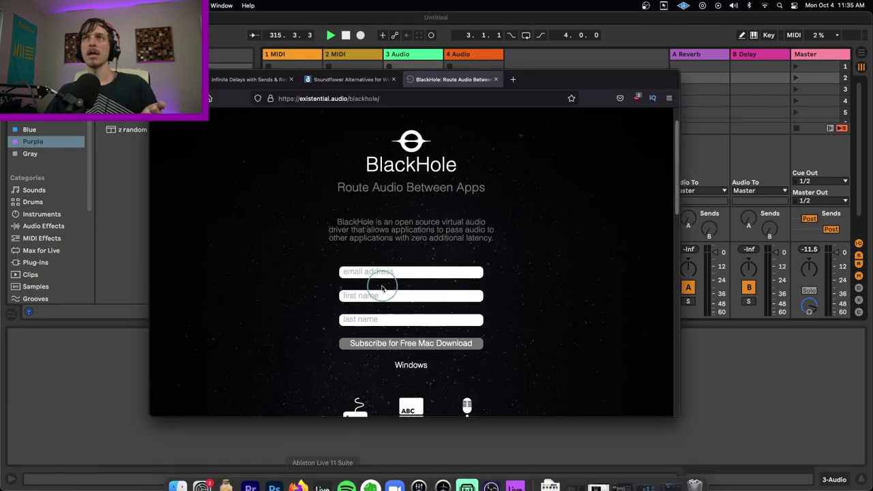
click(235, 80)
drag(541, 78, 832, 88)
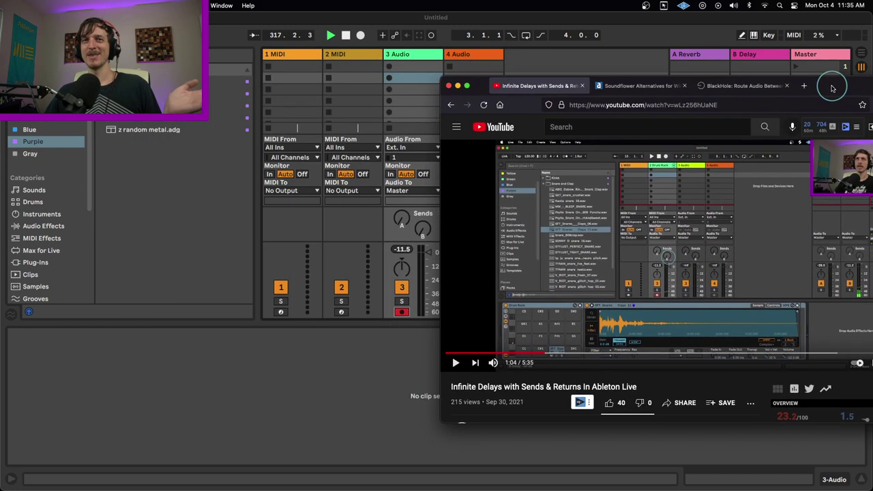
click(454, 364)
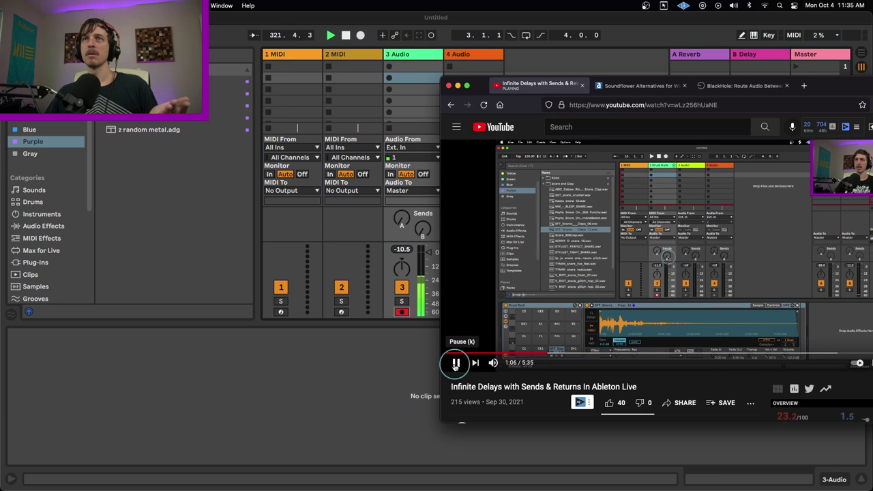
click(455, 365)
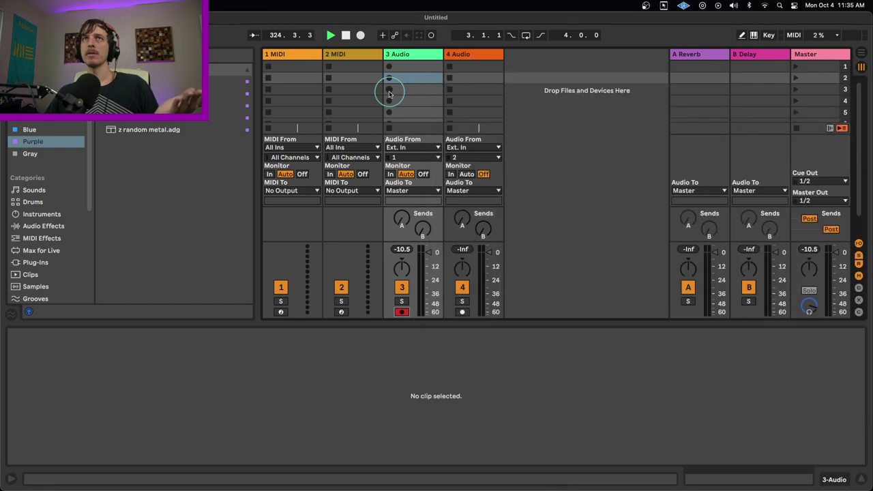
Step: Record the playing YouTube audio into a new clip on track 3, then pause and return to Live
click(387, 90)
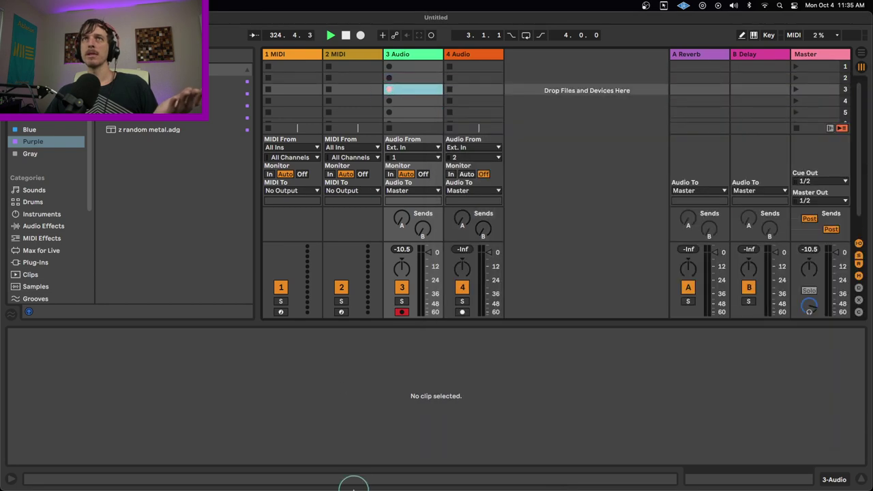
click(296, 468)
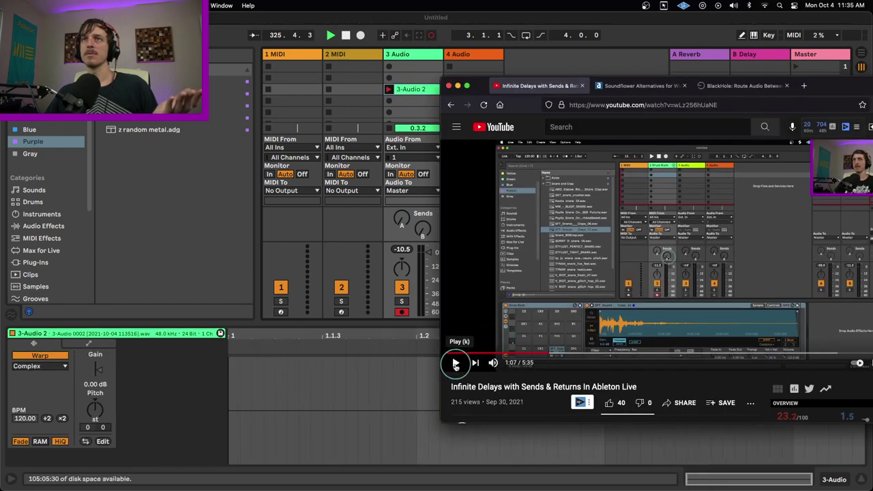
click(455, 364)
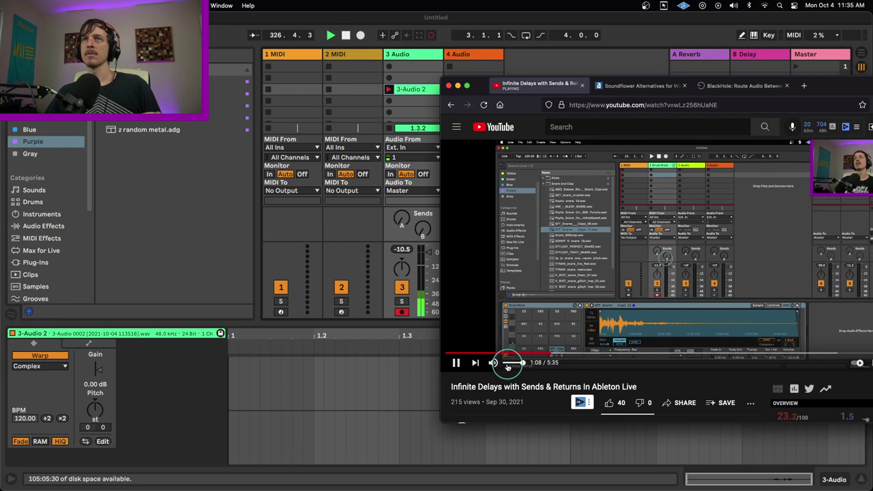
drag(478, 83, 533, 50)
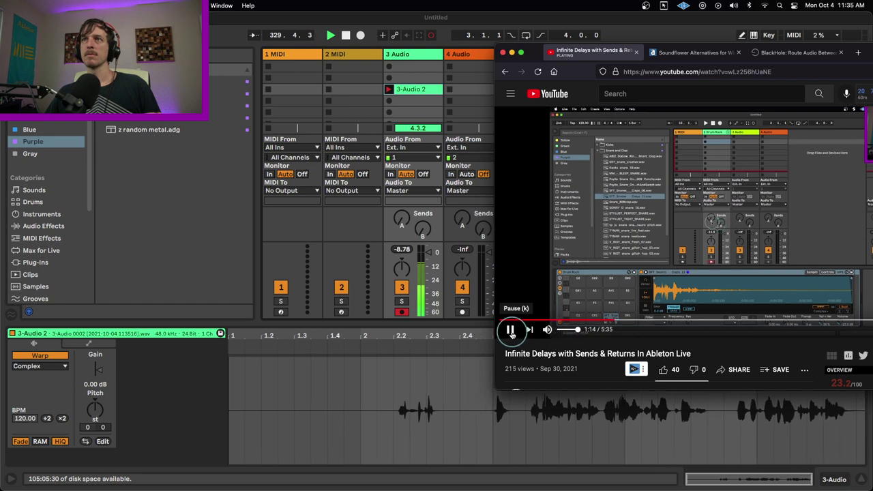
click(511, 330)
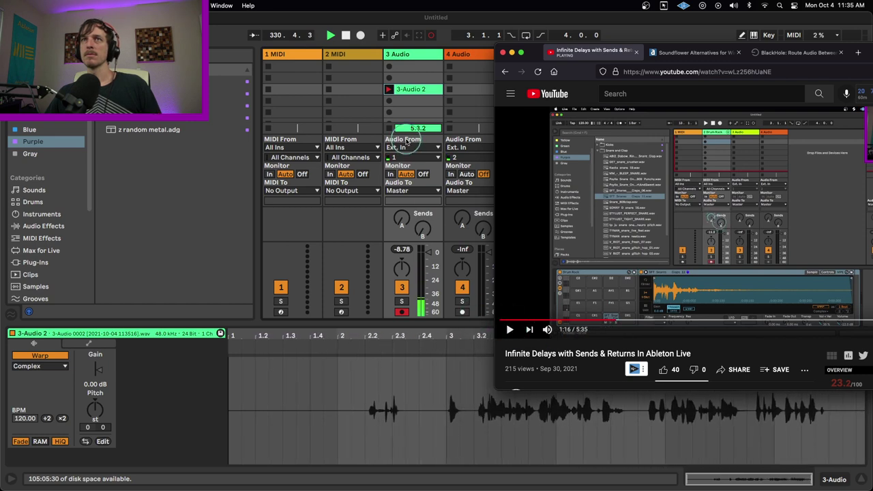
click(383, 133)
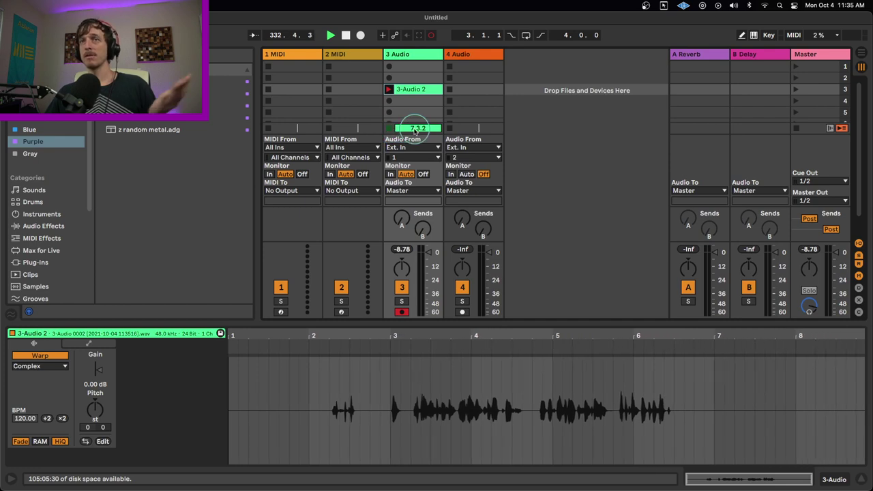
Step: Stop recording clip 3-Audio 2 so it plays back as an 8-bar loop
click(417, 129)
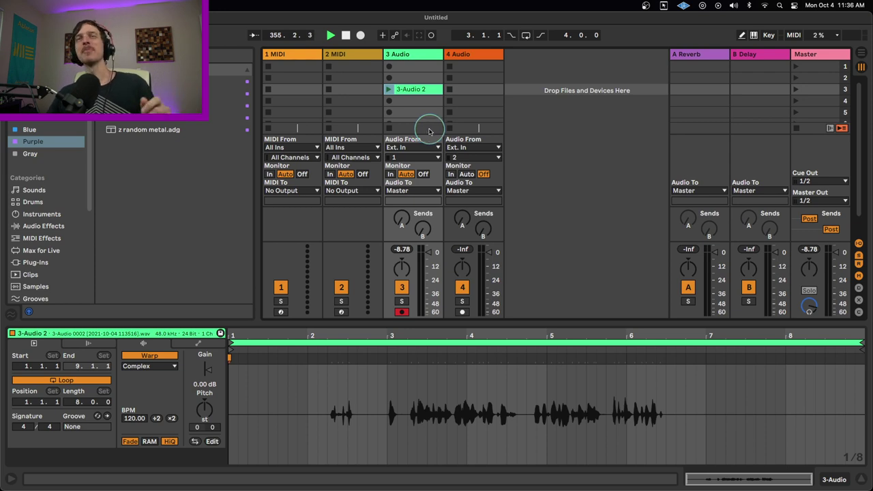
Step: Browse the Soundflower alternatives for Windows on alternativeto.net, then go back to Live
mouse_move(372, 473)
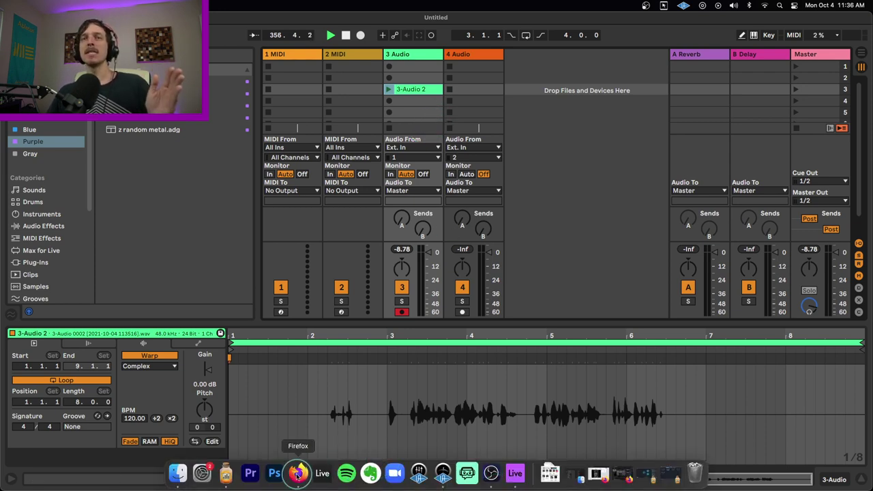
click(298, 472)
click(663, 55)
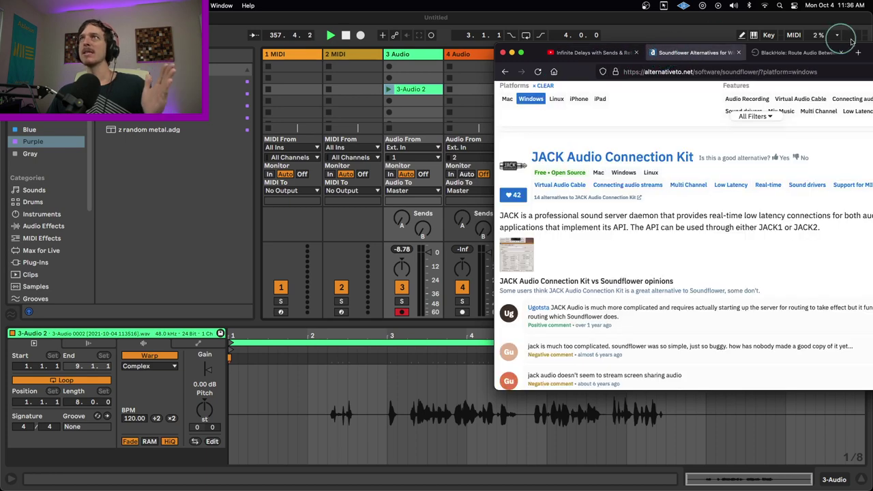
drag(867, 46, 672, 51)
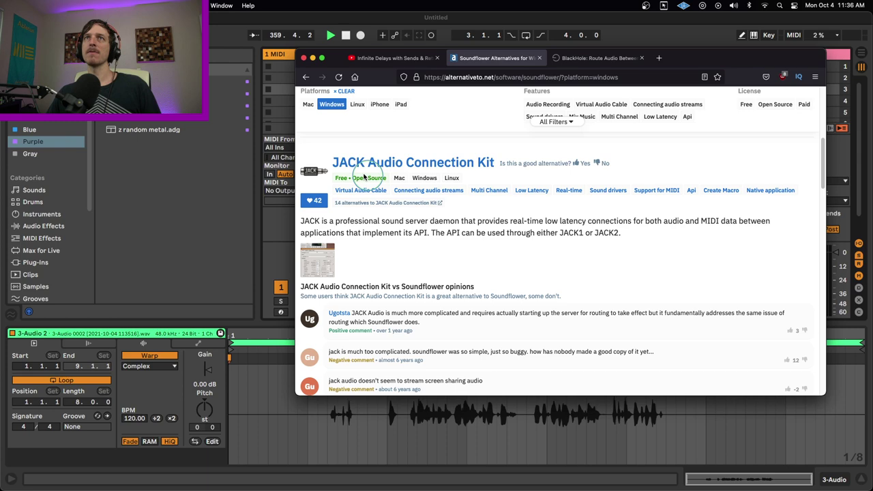
scroll(459, 211, down, 5)
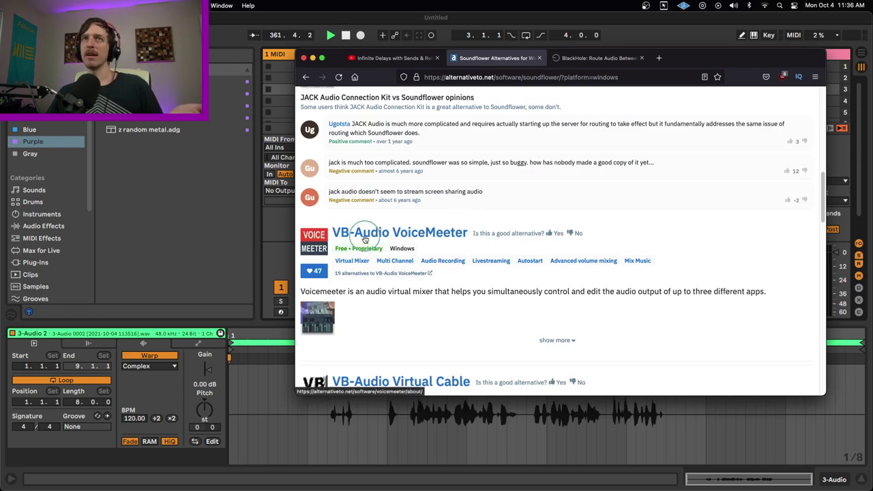
scroll(477, 238, down, 3)
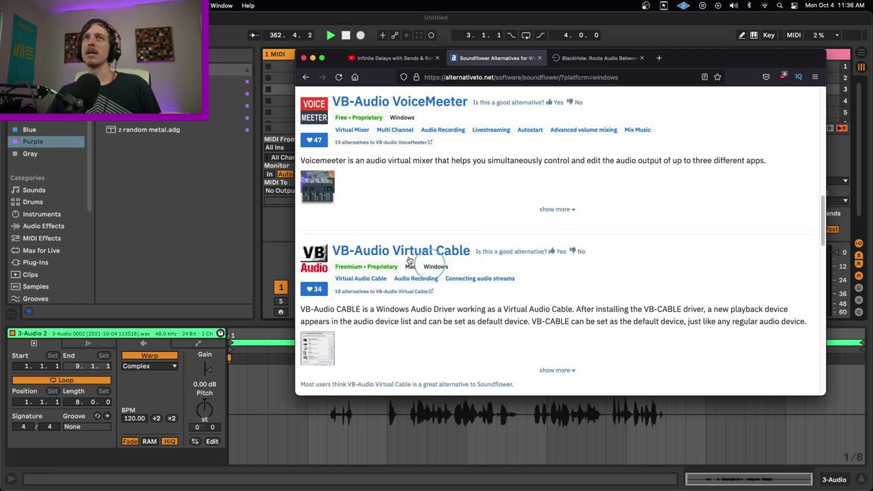
scroll(409, 258, down, 4)
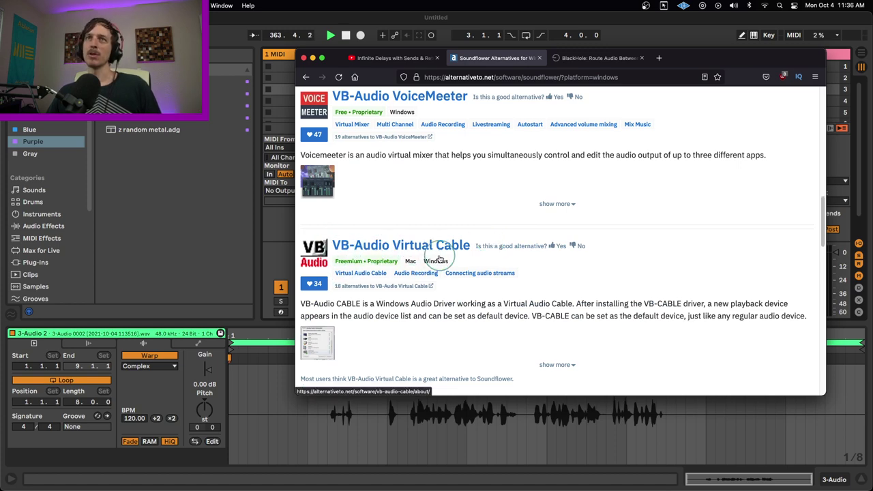
scroll(442, 261, down, 10)
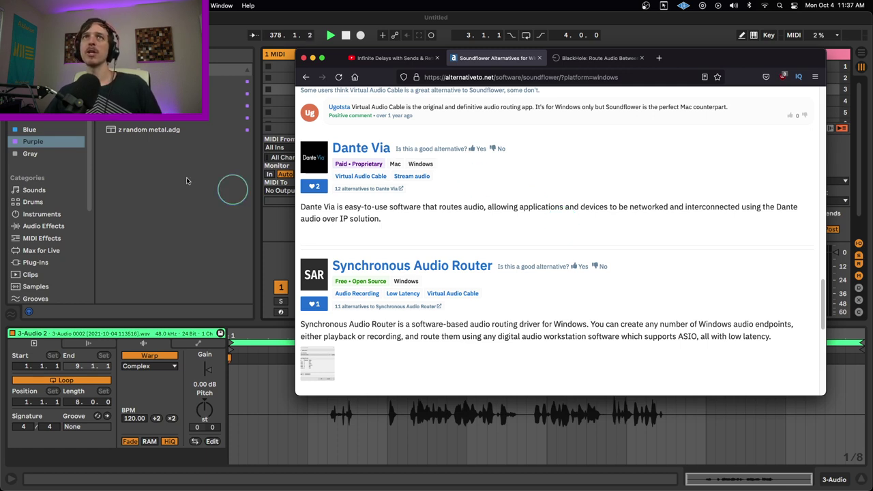
click(246, 182)
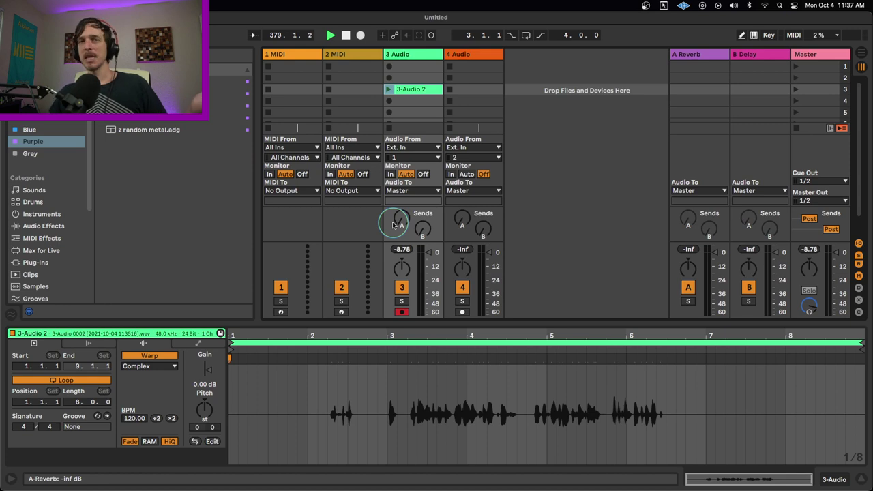